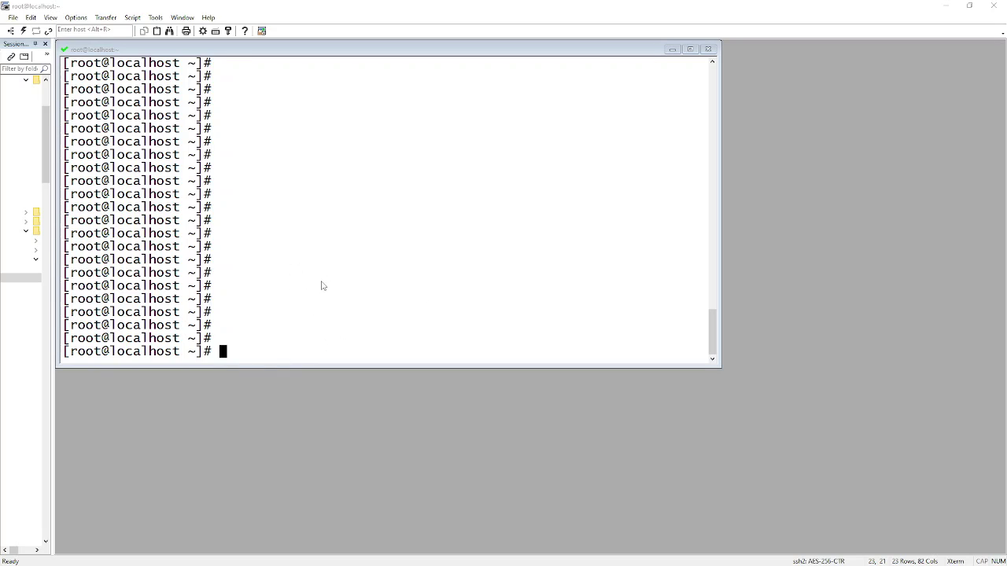
List the httpd_can_connect_ SELinux booleans and highlight the httpd_can_connect_ldap line
right_click(423, 200)
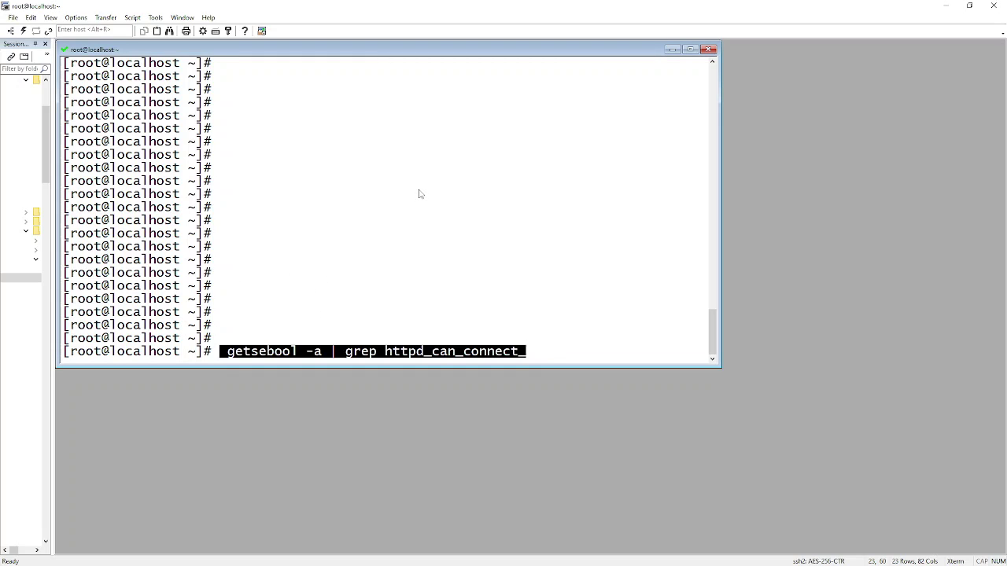
key(Return)
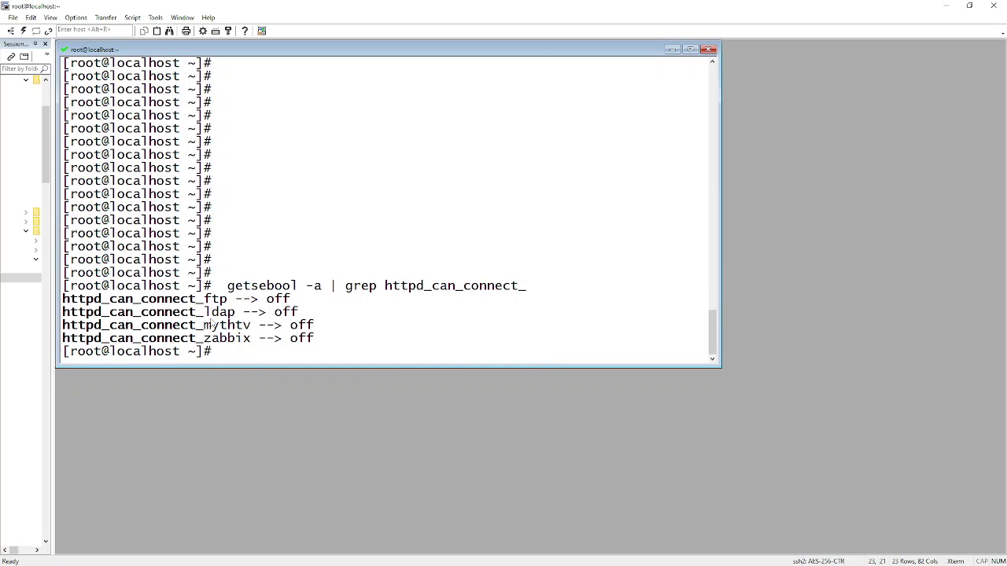
double_click(214, 314)
drag(320, 315, 55, 315)
click(427, 305)
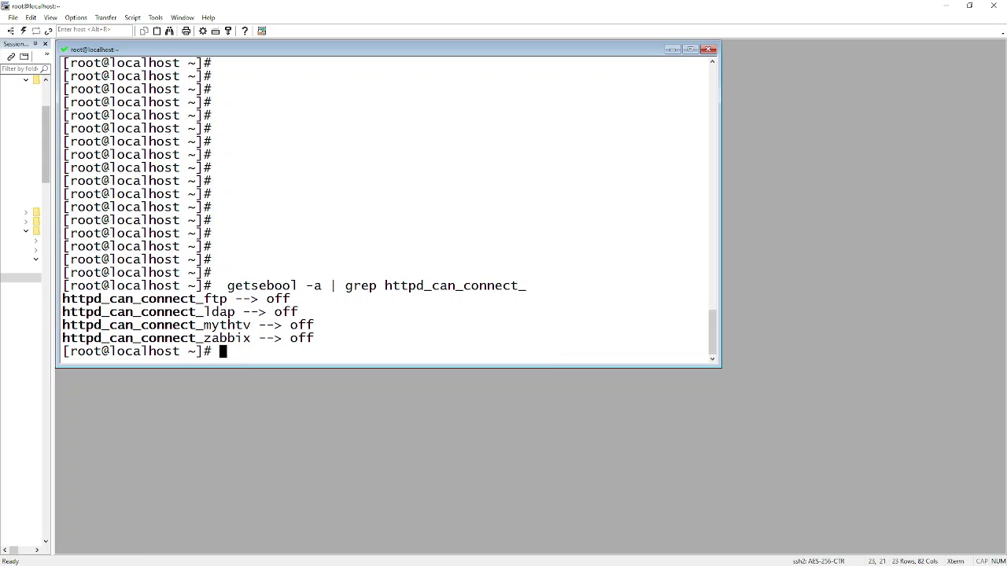
Run setsebool -P httpd_can_connect_ldap on, then re-list the booleans to confirm it reads on
right_click(360, 241)
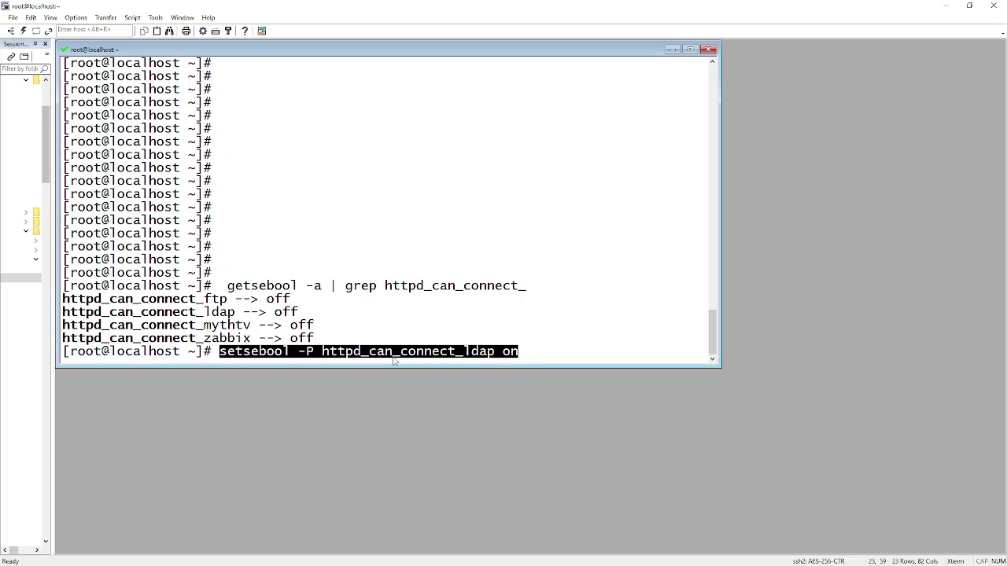
click(546, 353)
key(Return)
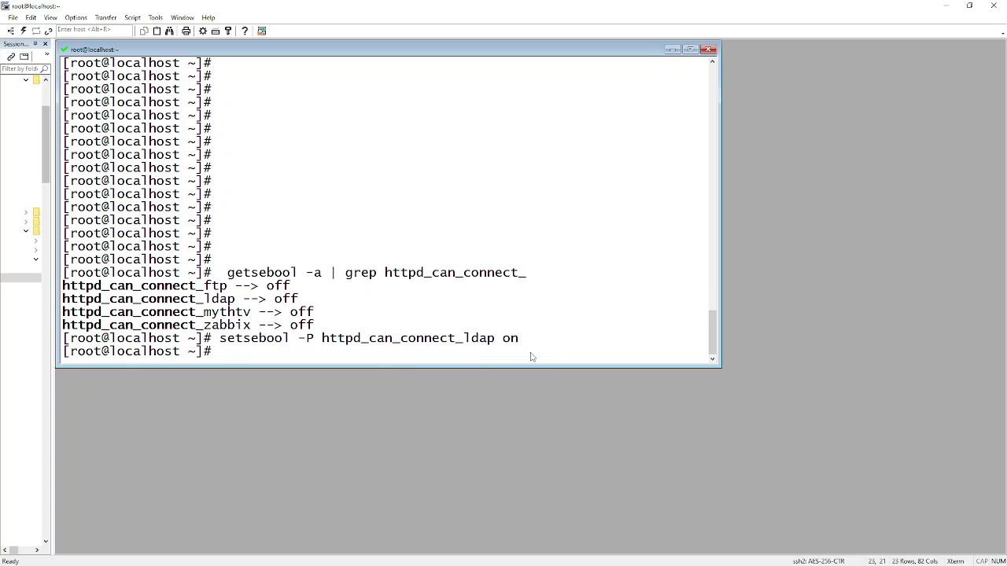
key(Up)
key(Up)
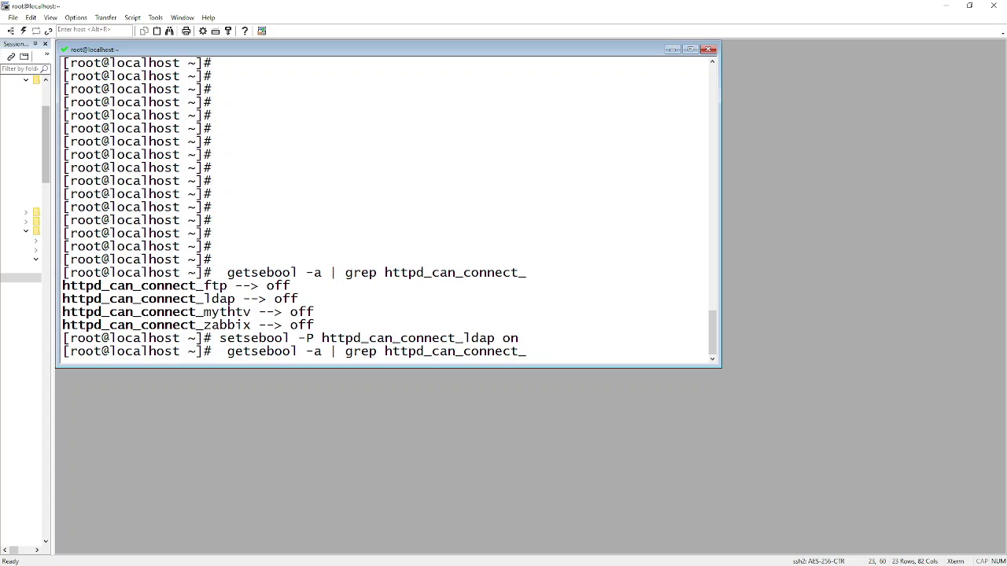
key(Return)
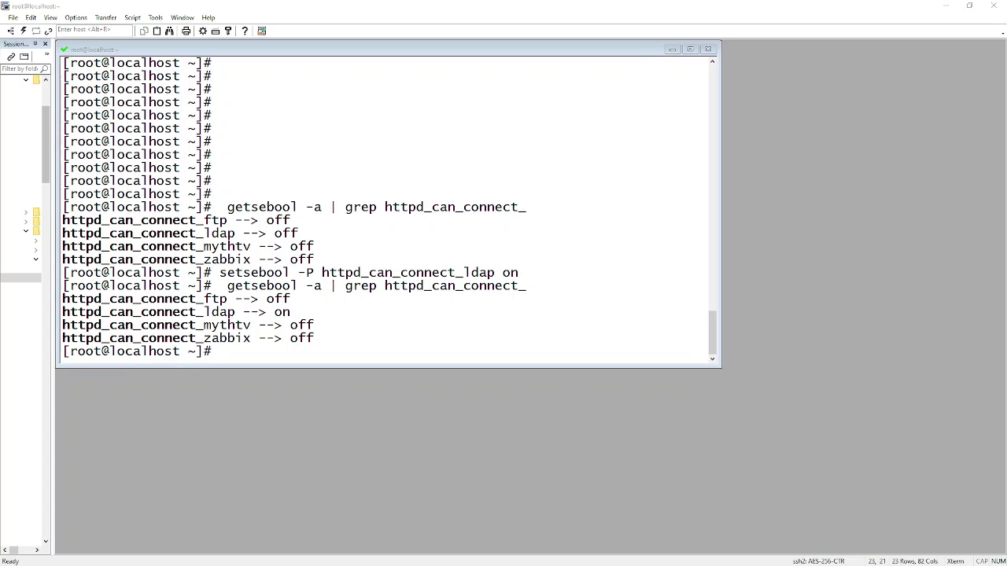
Open /etc/openldap/ldap.conf in nano and add blank lines under #URI
click(427, 281)
text(nano)
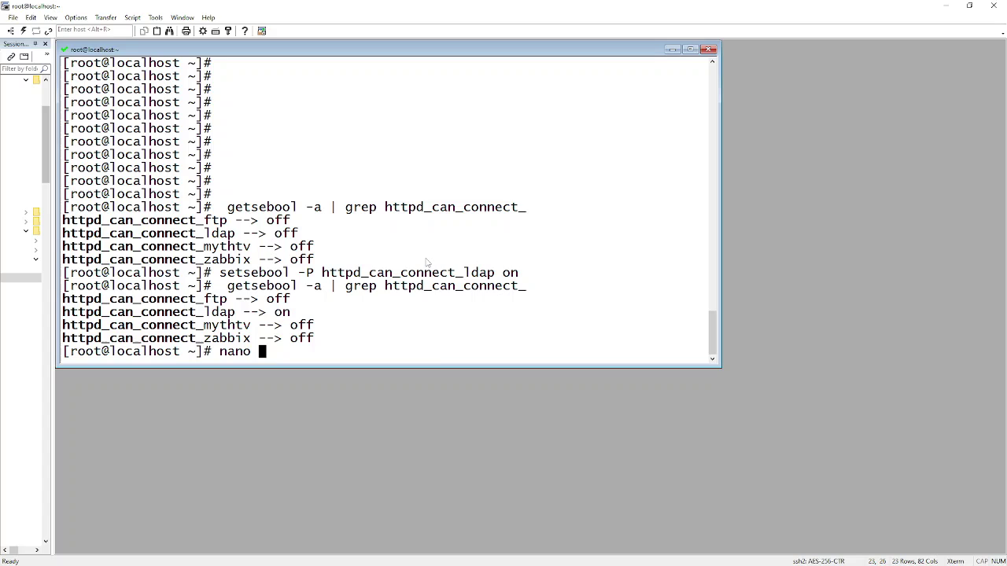
text(/etc/openldap/ldap.conf)
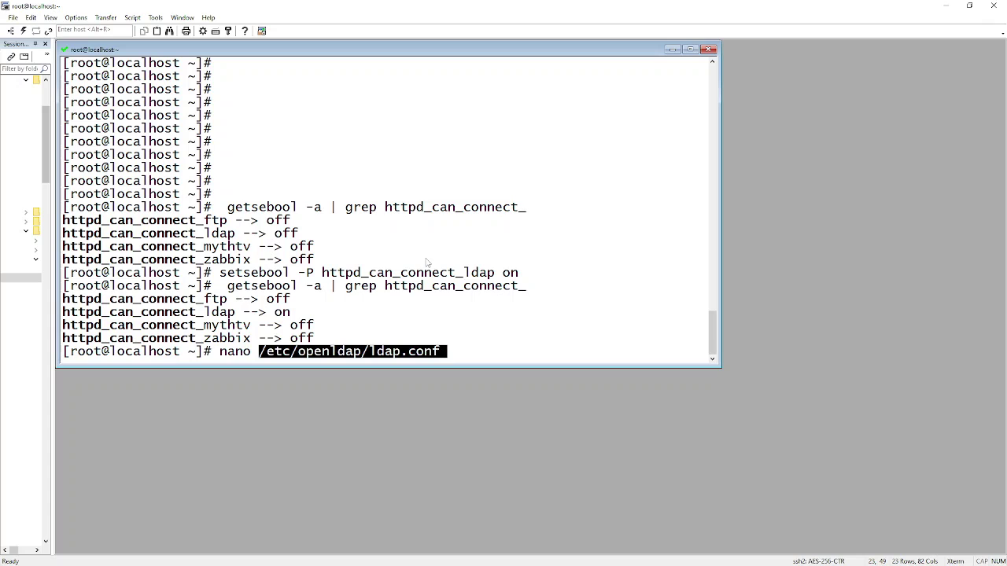
key(Return)
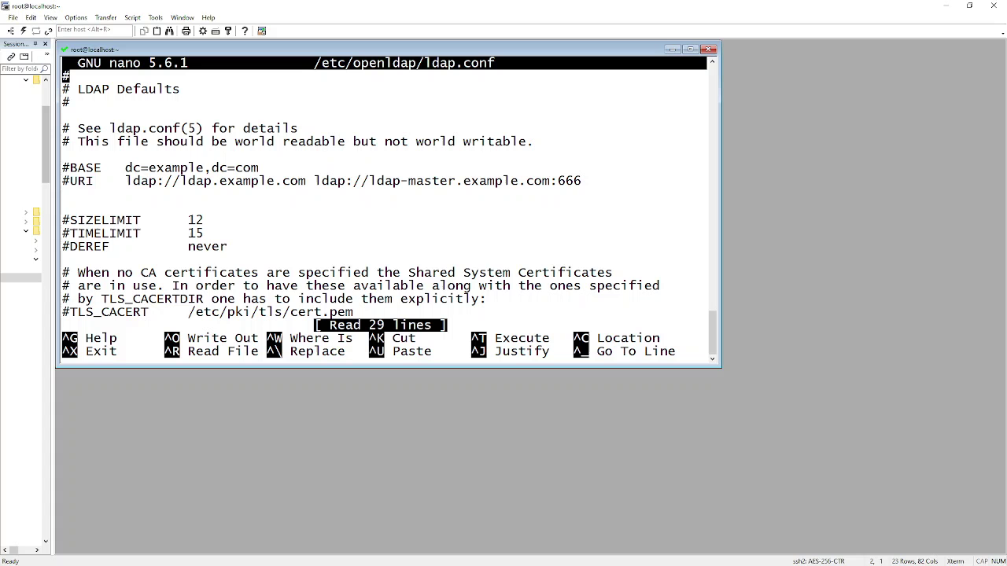
key(Down)
key(Down)
key(Down)
key(Down)
key(Down)
key(Down)
key(Down)
key(Down)
key(Down)
key(Return)
key(Return)
key(Up)
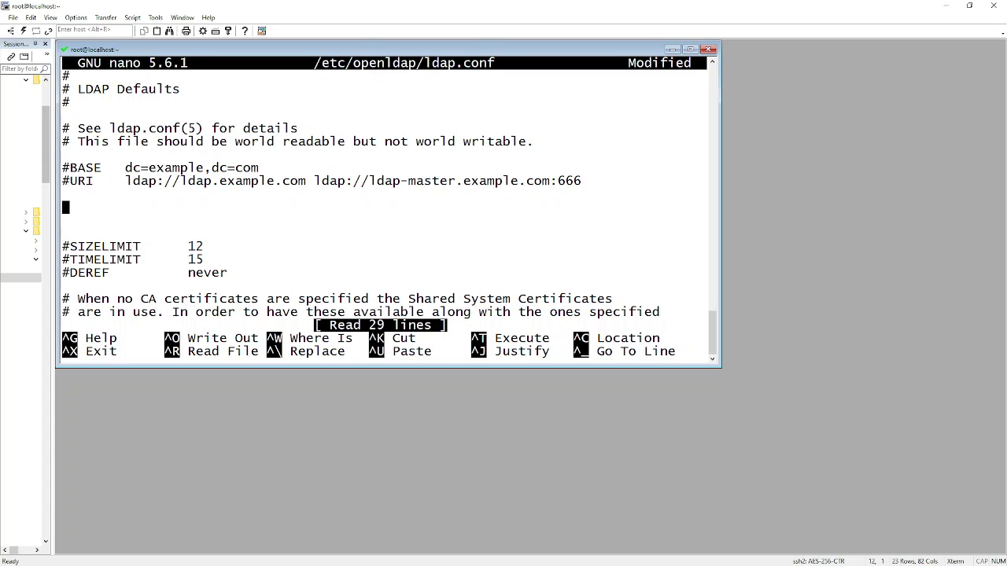
Paste BASE dc=thetechguysguide,dc=local, URI ldaps://10.25.70.37:636 and TLS_REQCERT allow, aligning values with tabs
key(alt+Tab)
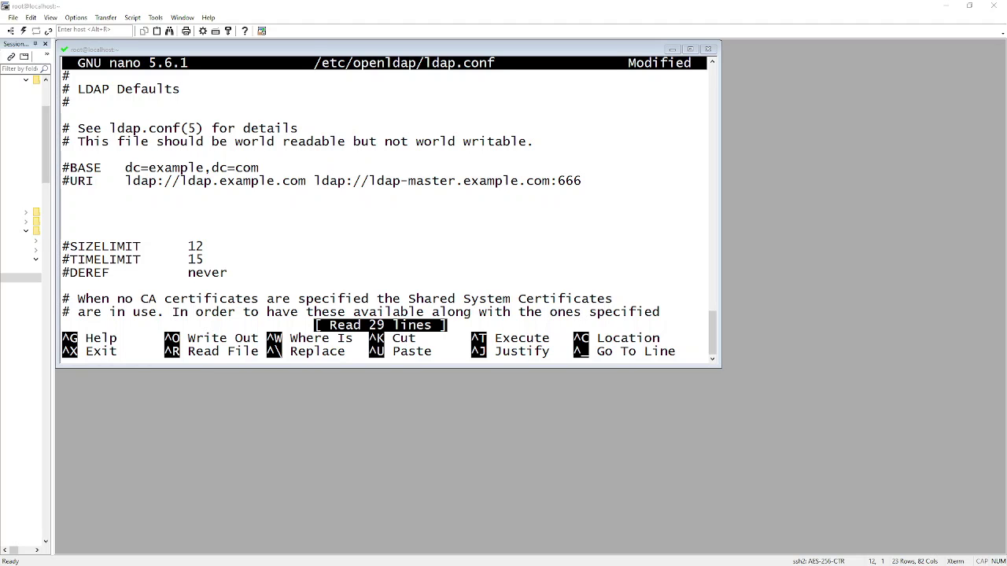
right_click(115, 214)
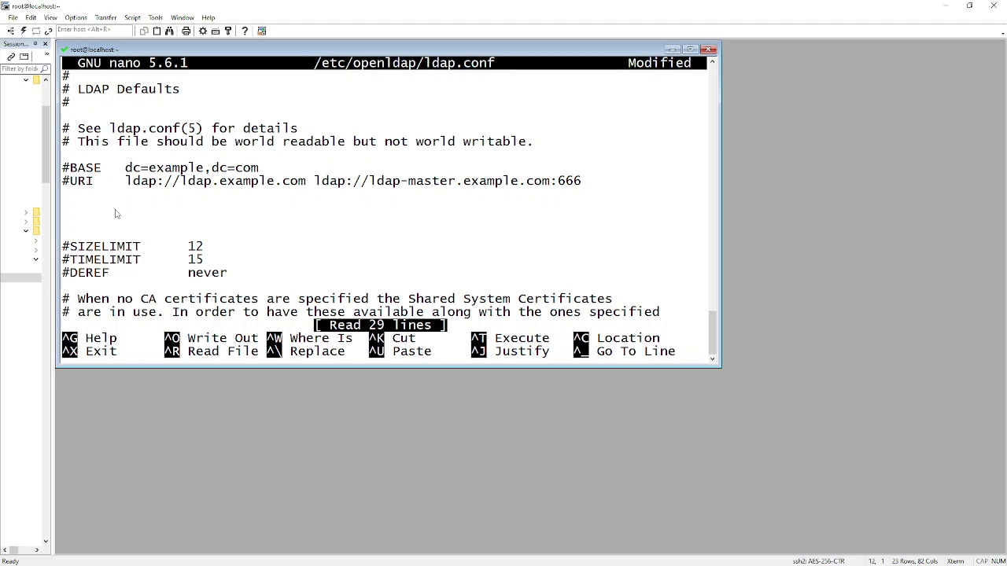
click(671, 220)
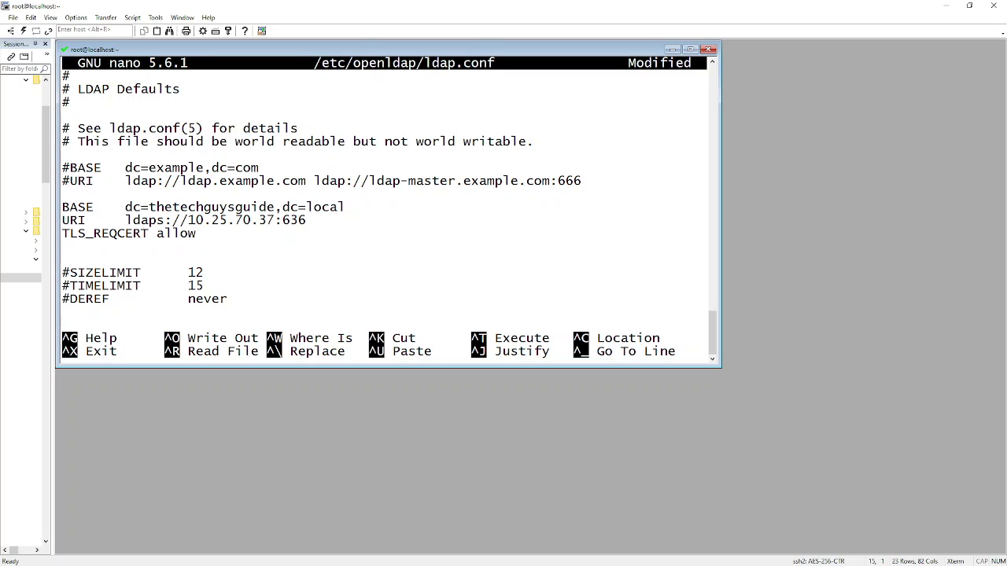
key(Up)
key(Up)
key(Left)
key(Left)
key(Left)
key(Left)
key(Left)
key(Left)
key(Left)
key(Left)
key(Left)
key(Tab)
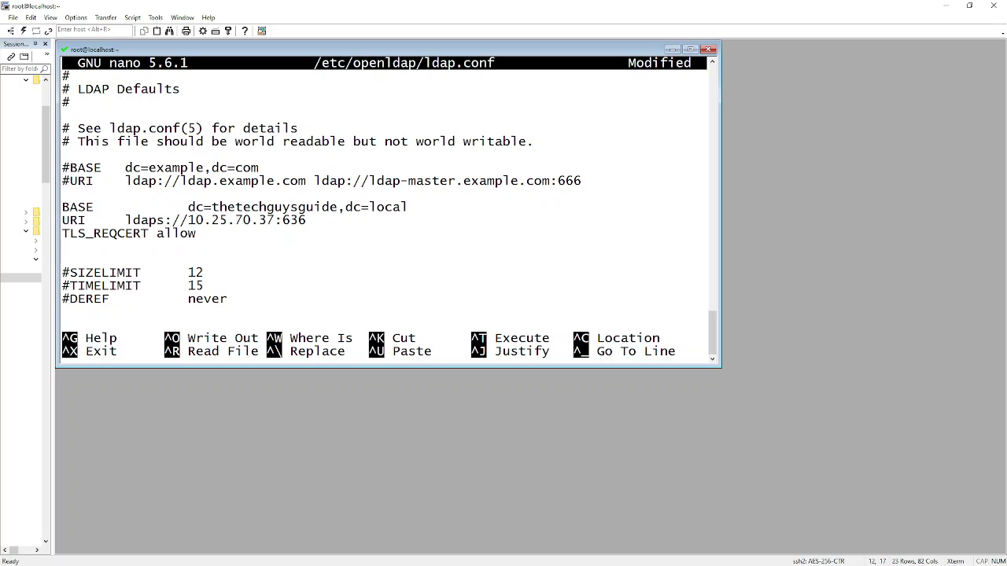
key(Left)
key(Left)
key(Left)
key(Left)
key(Left)
key(Down)
key(Tab)
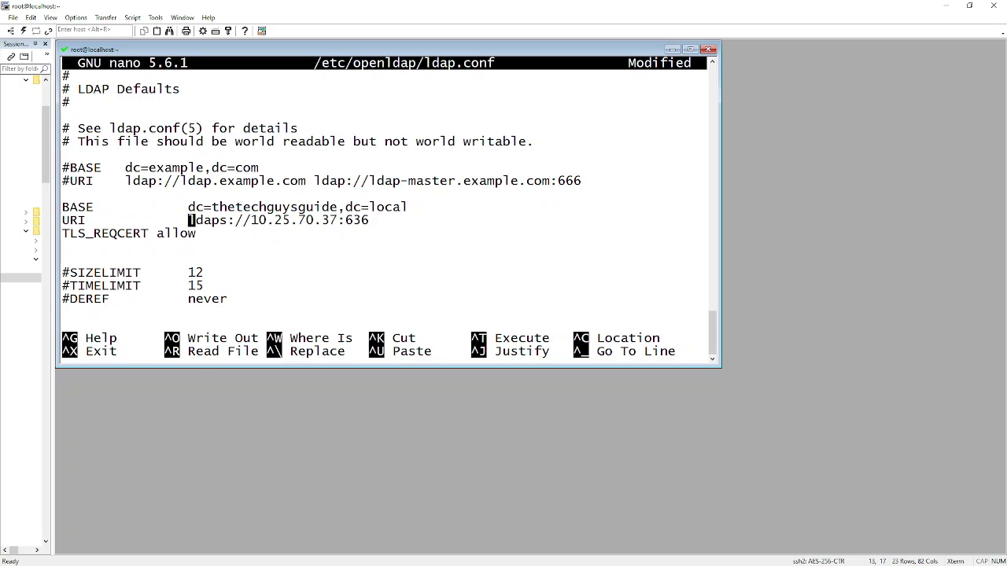
Save the changes to /etc/openldap/ldap.conf and exit nano
key(ctrl+x)
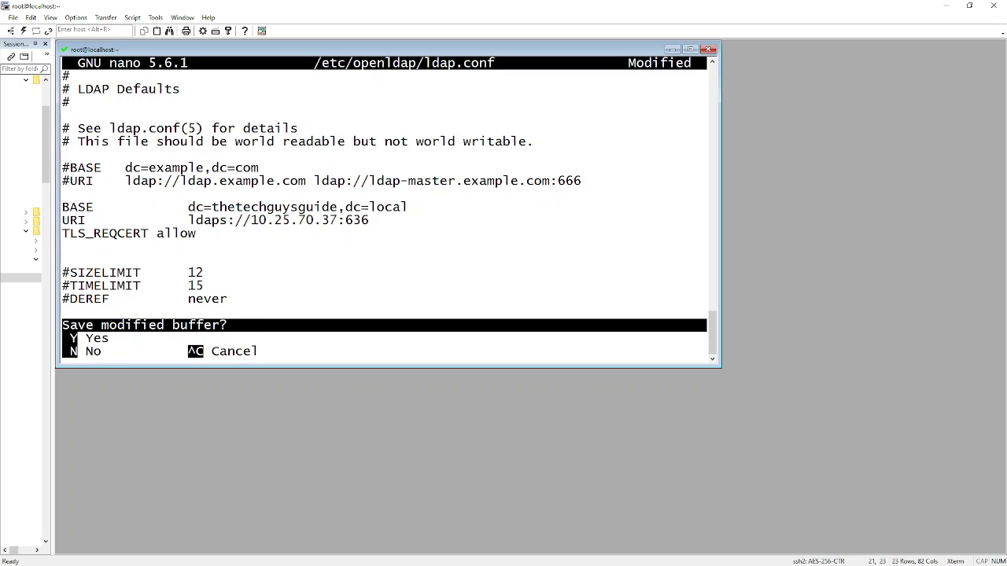
key(y)
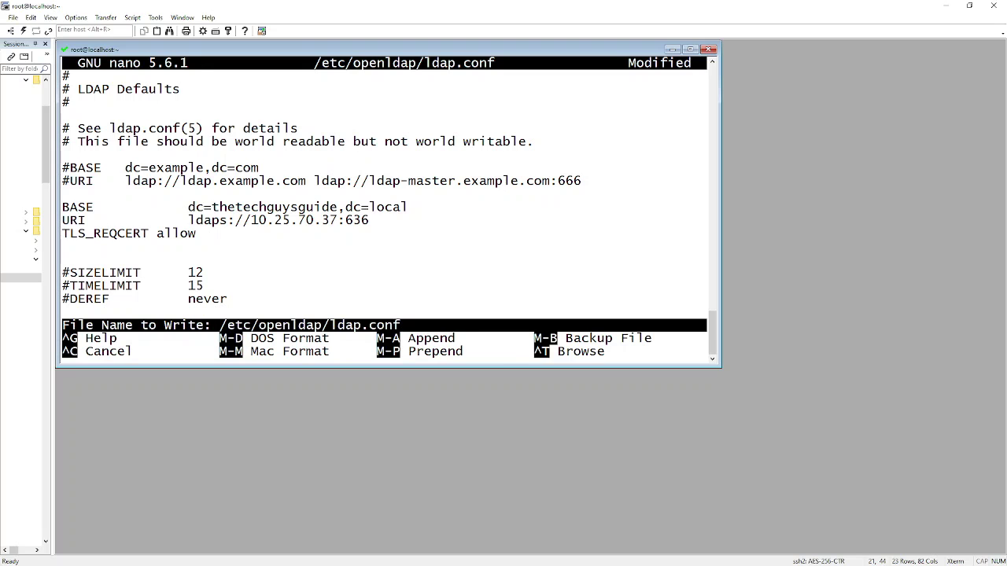
key(Return)
key(Return)
key(Return)
key(Return)
key(Return)
key(Return)
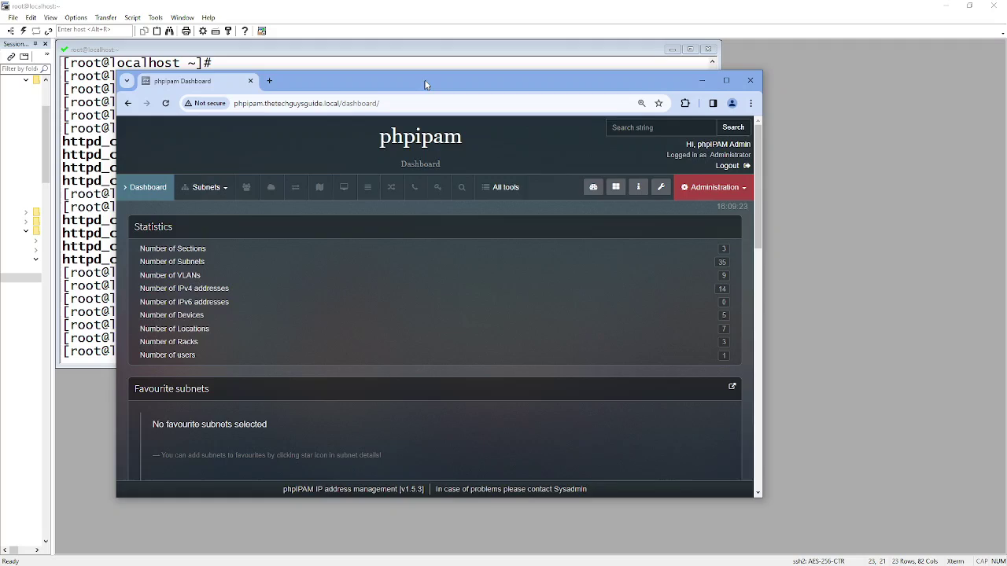
In the phpIPAM browser window, go to Administration > Authentication methods and expand Create new
key(super+Up)
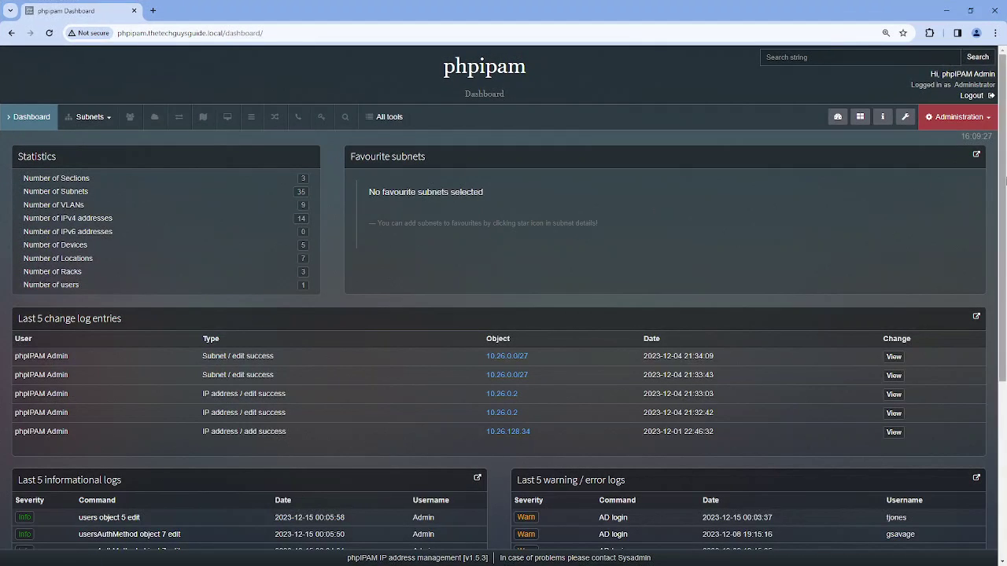
click(963, 122)
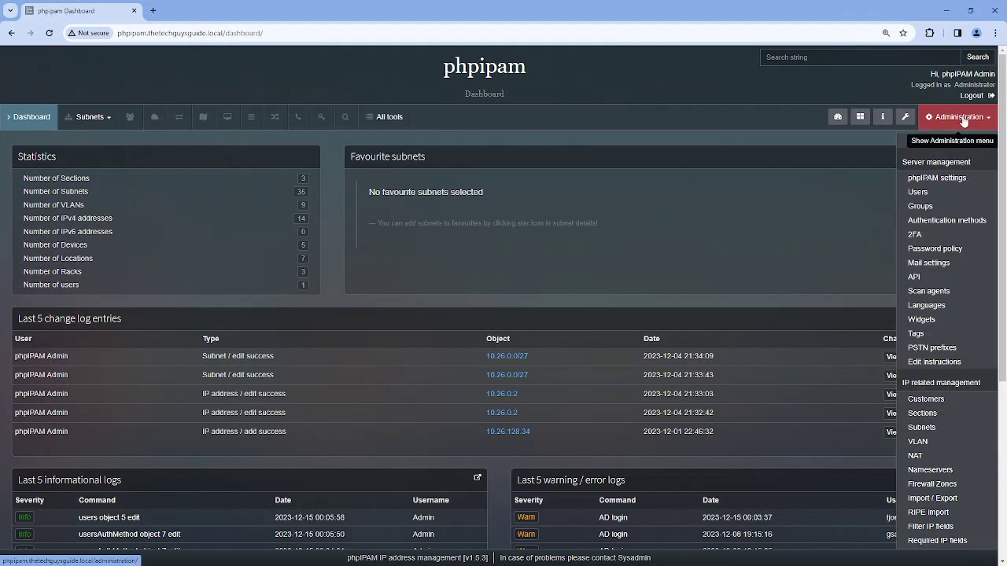
click(944, 221)
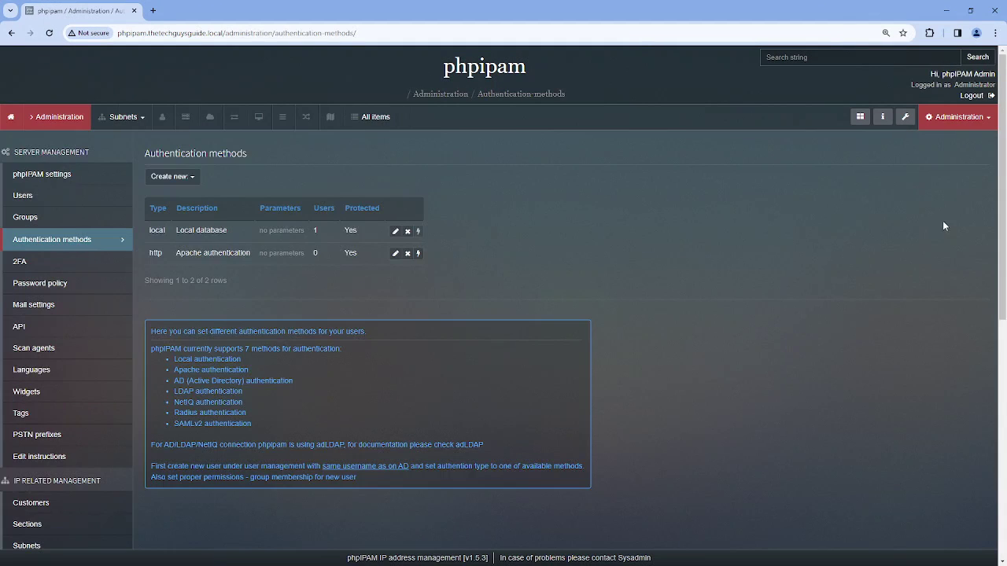
click(194, 177)
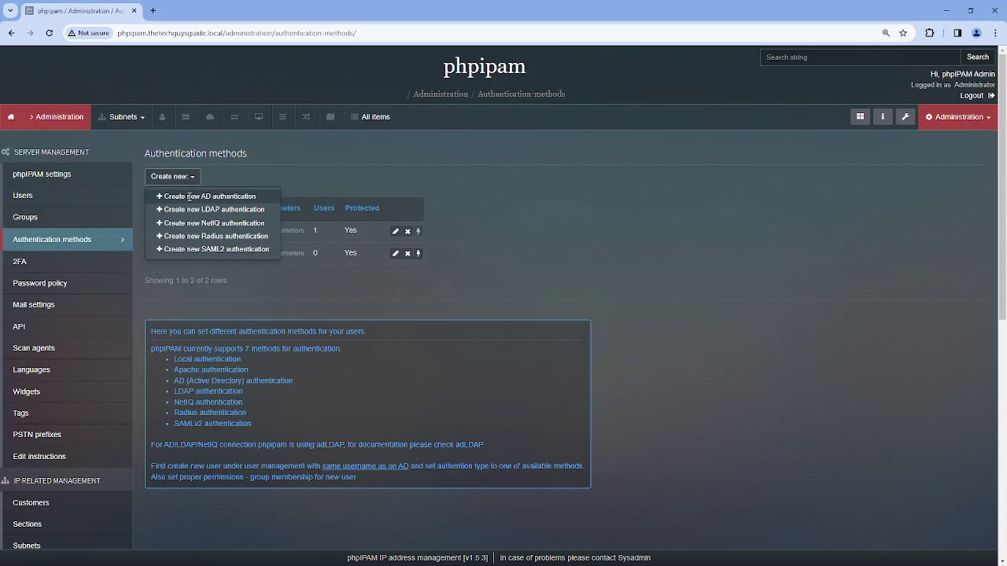
Start a new AD method: description 'AD', domain controller 10.25.70.37, Base DN 'DC=thetechguysguide,DC=lo'
click(188, 196)
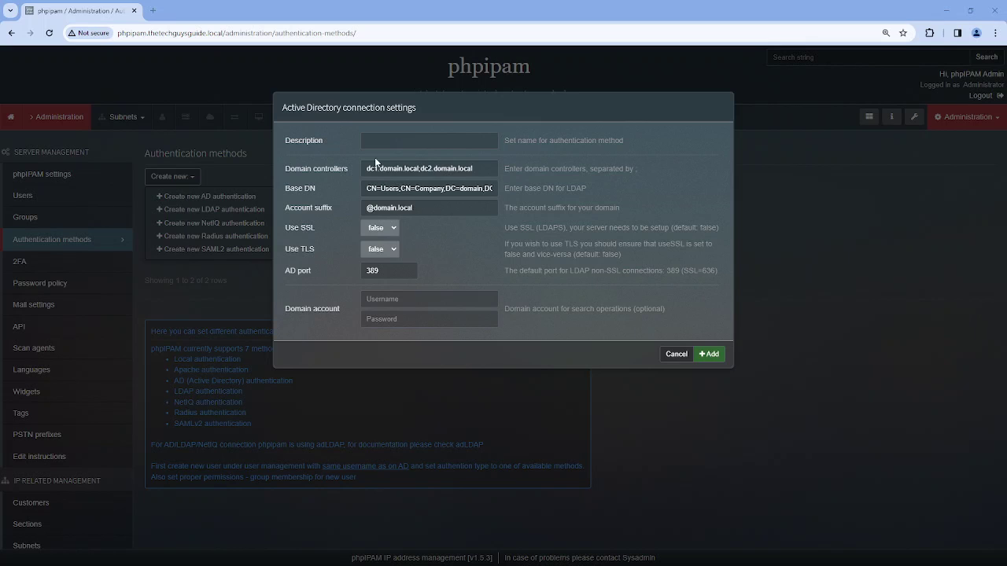
click(389, 140)
text(AD)
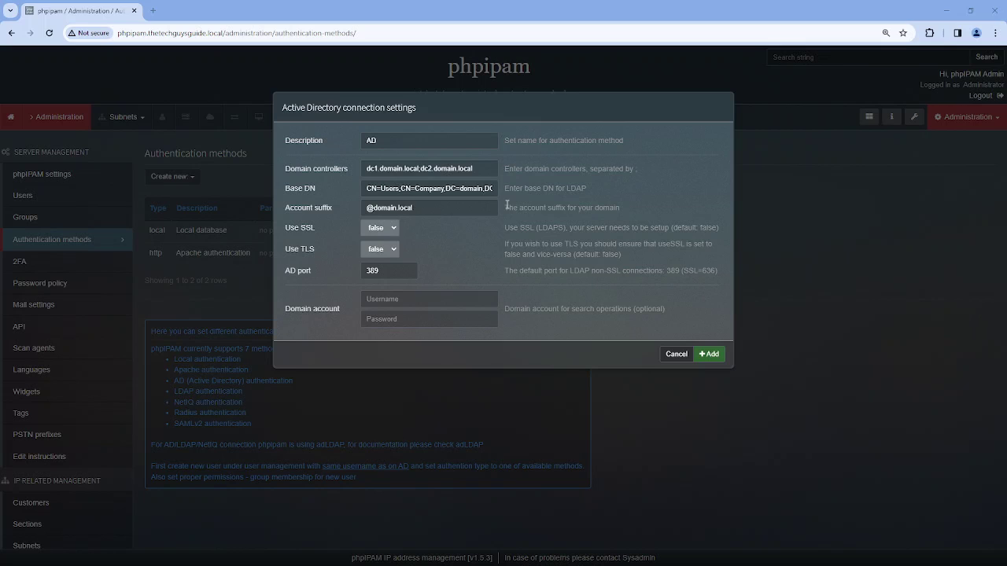
triple_click(481, 171)
text(10.25.70.37)
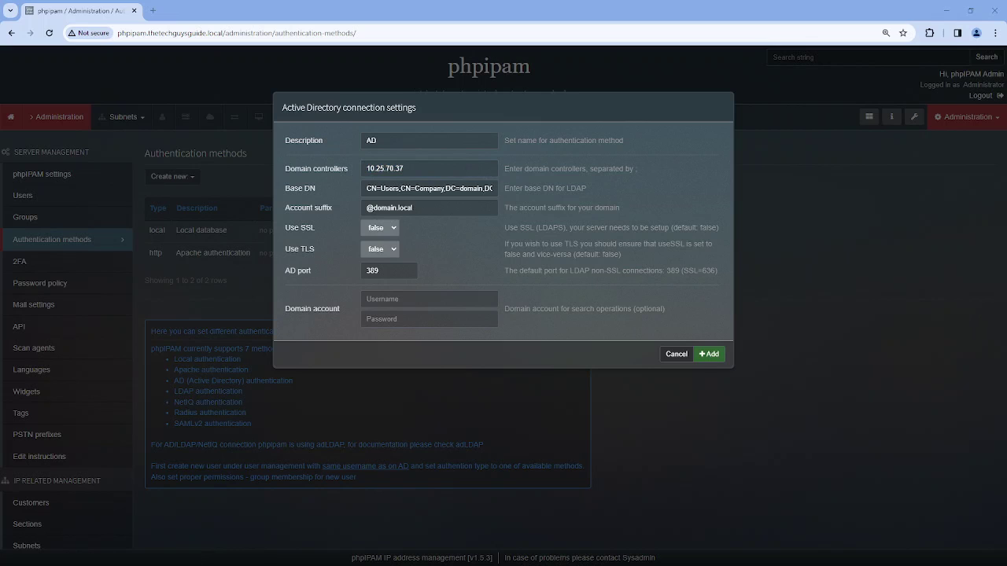
click(425, 192)
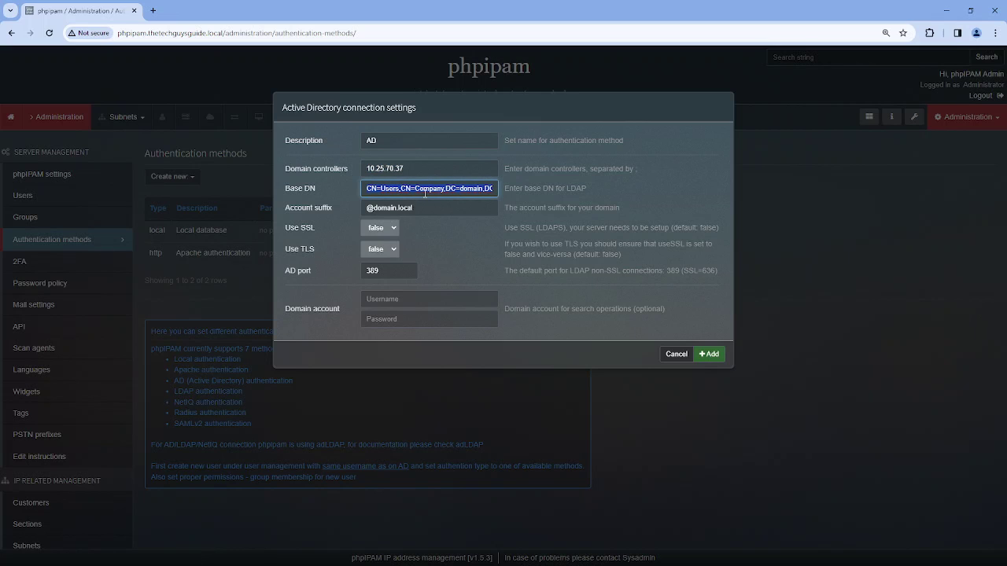
key(BackSpace)
text(DC=thetechguysguide,DC=lo)
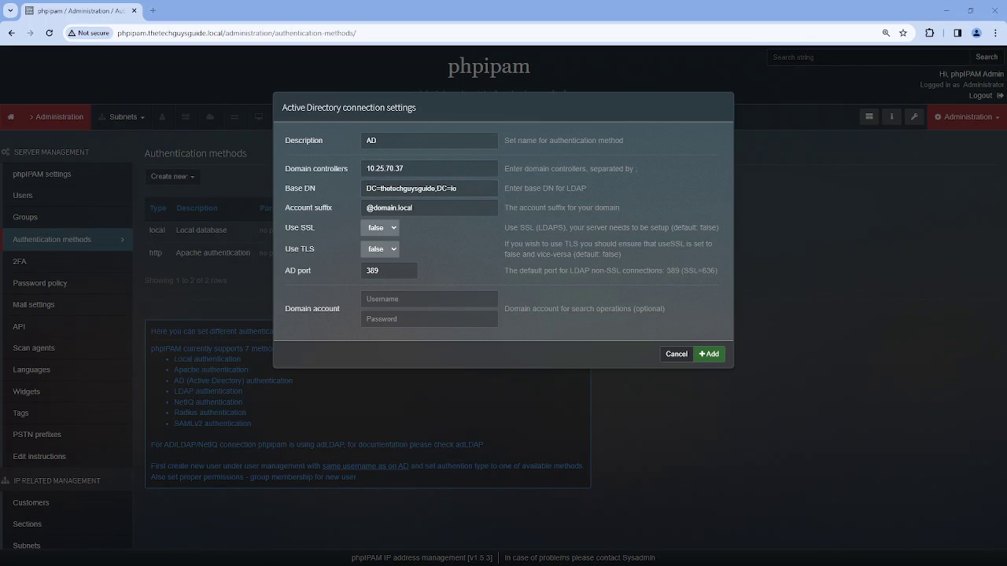
triple_click(434, 205)
key(ctrl+v)
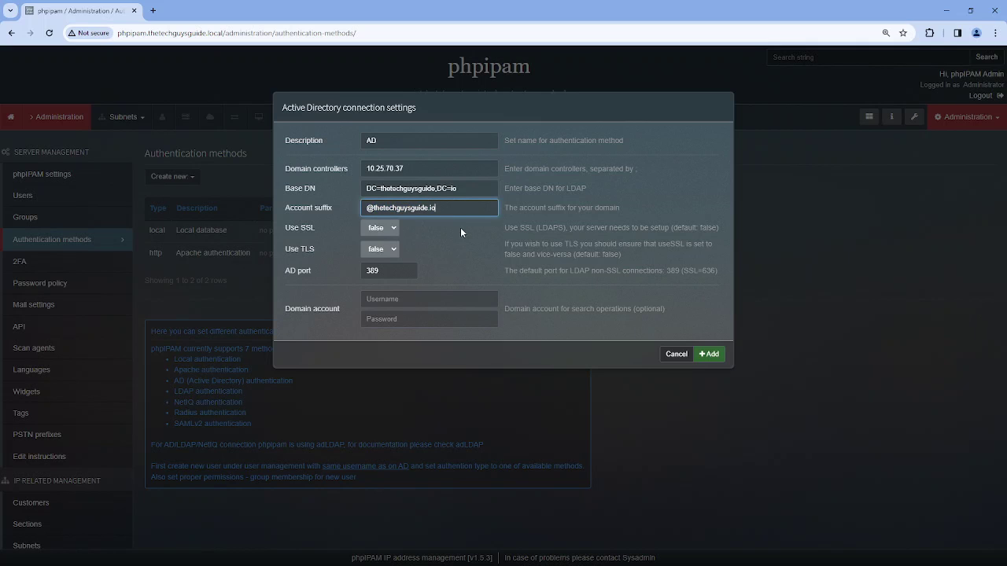
click(392, 228)
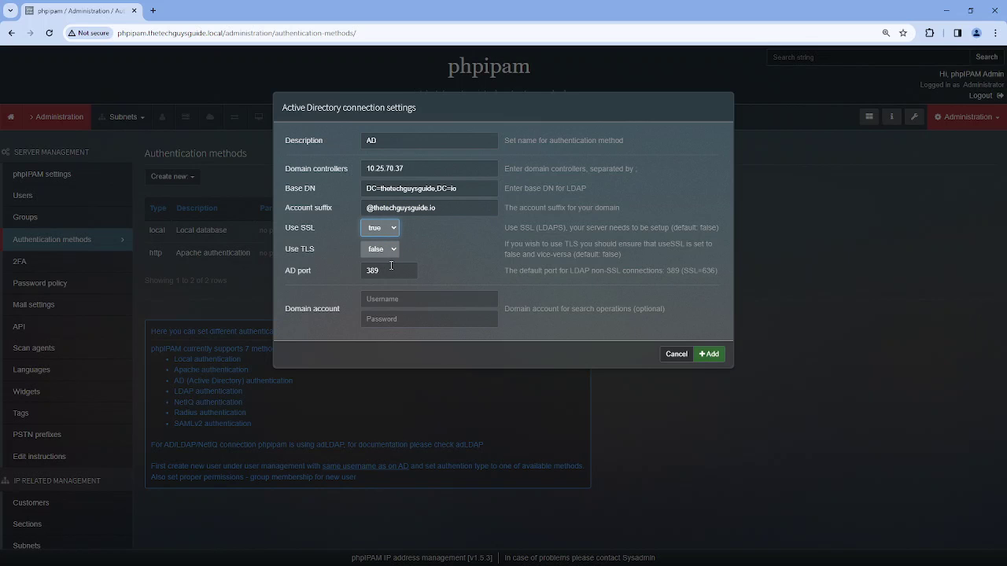
double_click(405, 270)
text(636)
Fill in the domain search account name and password, then add the AD method
click(398, 302)
click(429, 321)
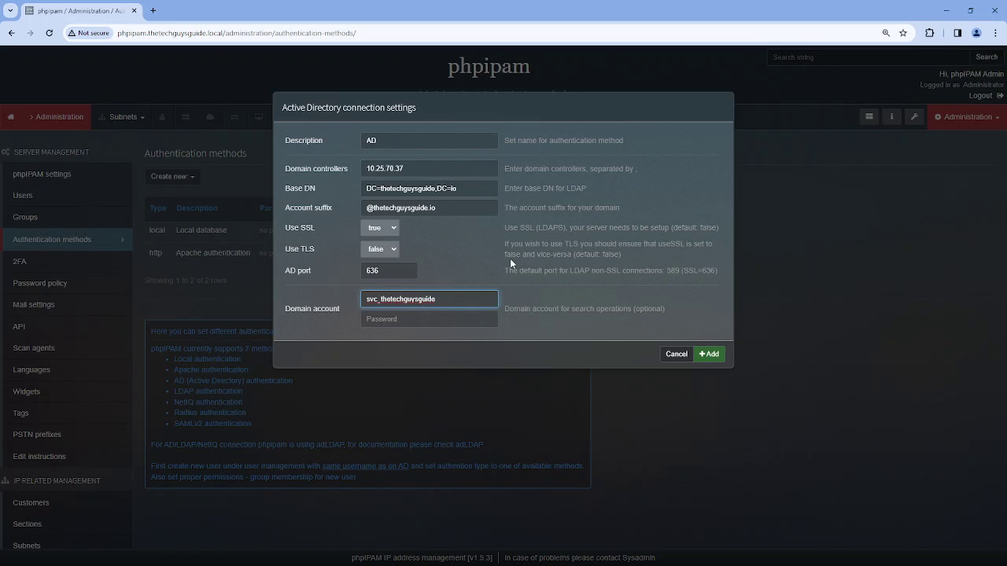
click(416, 318)
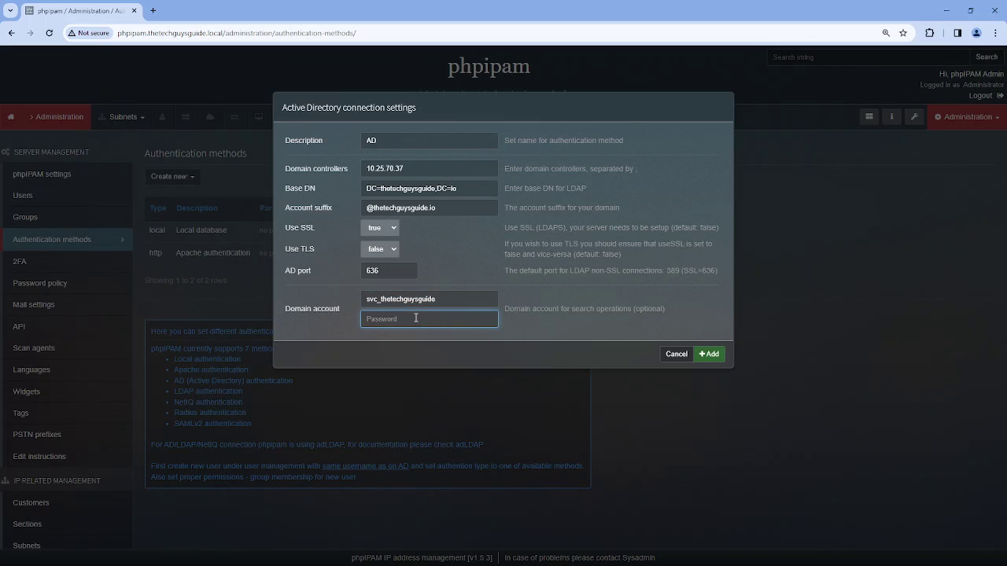
text(•••••••••)
click(714, 355)
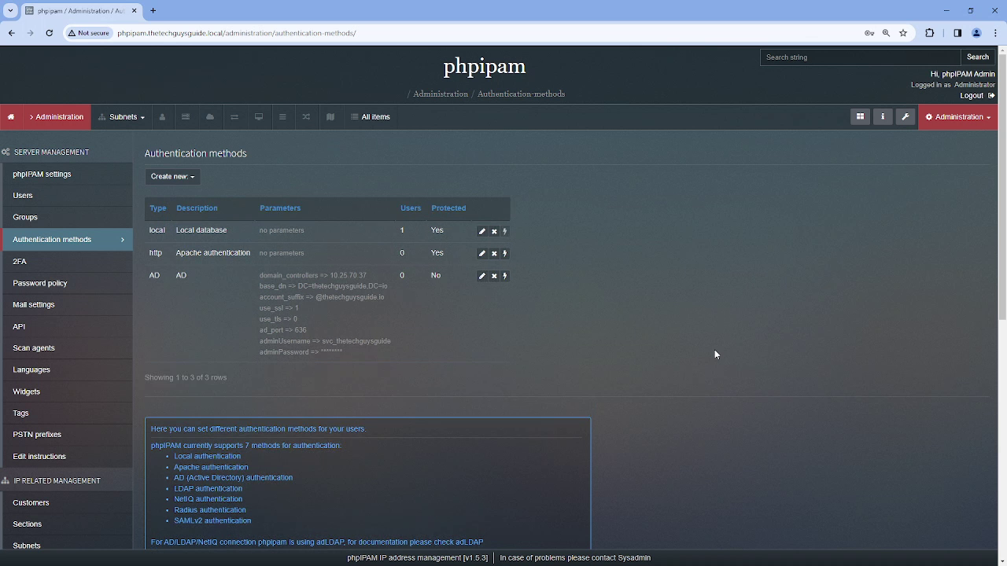
click(24, 196)
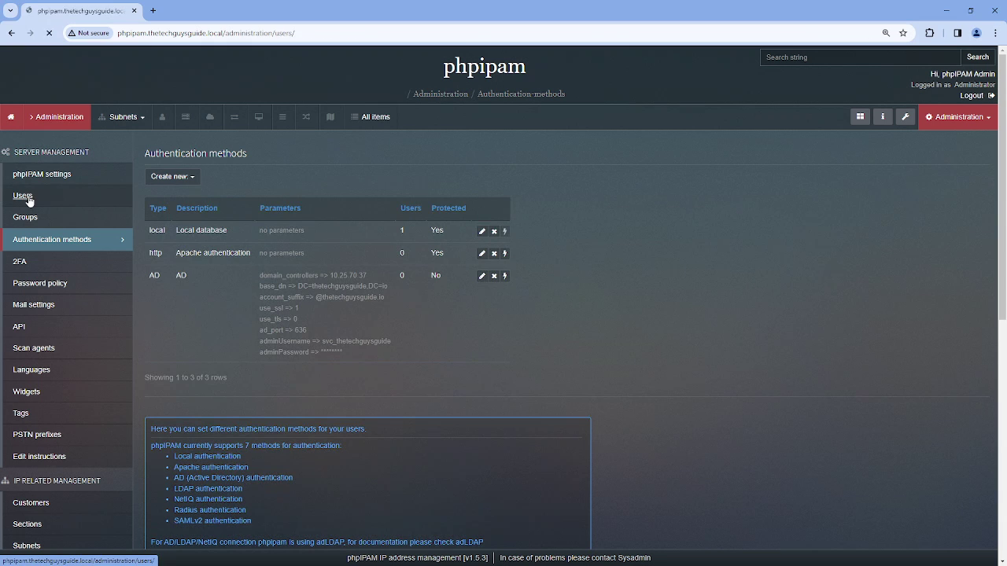
click(176, 187)
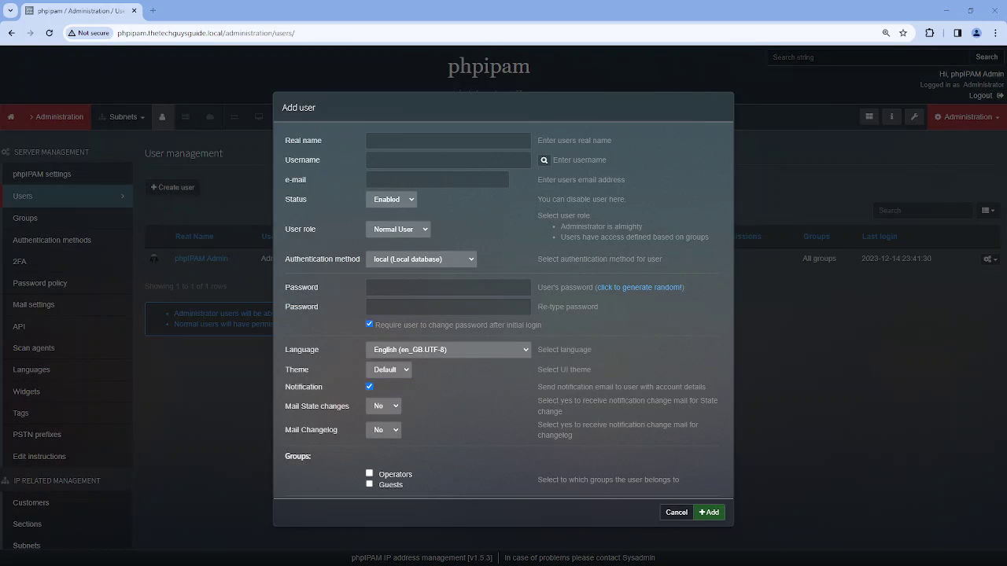
click(403, 142)
click(401, 160)
click(433, 180)
key(ctrl+v)
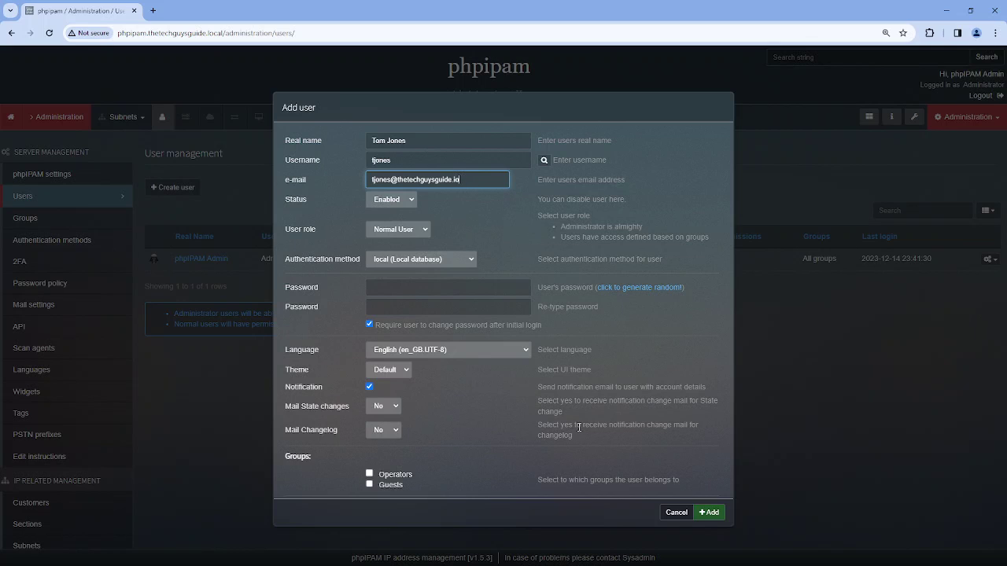
Give the user role Administrator and authentication method AD, then add it and close the form
click(423, 229)
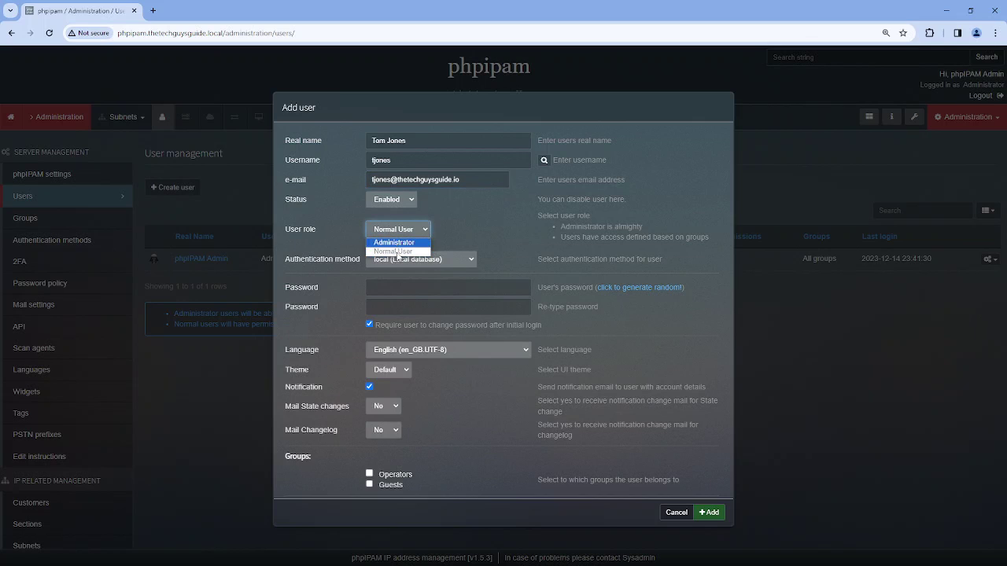
click(398, 243)
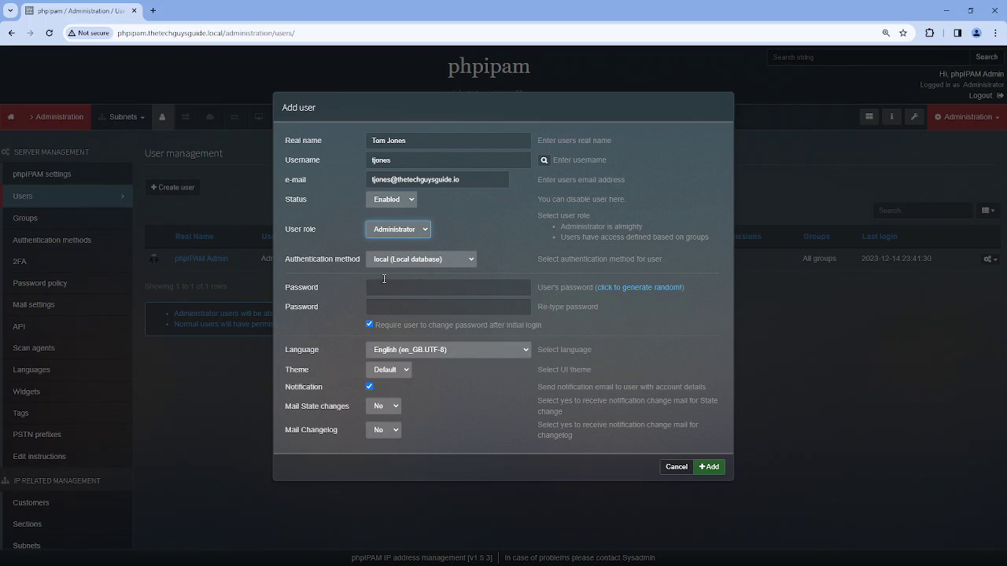
click(428, 262)
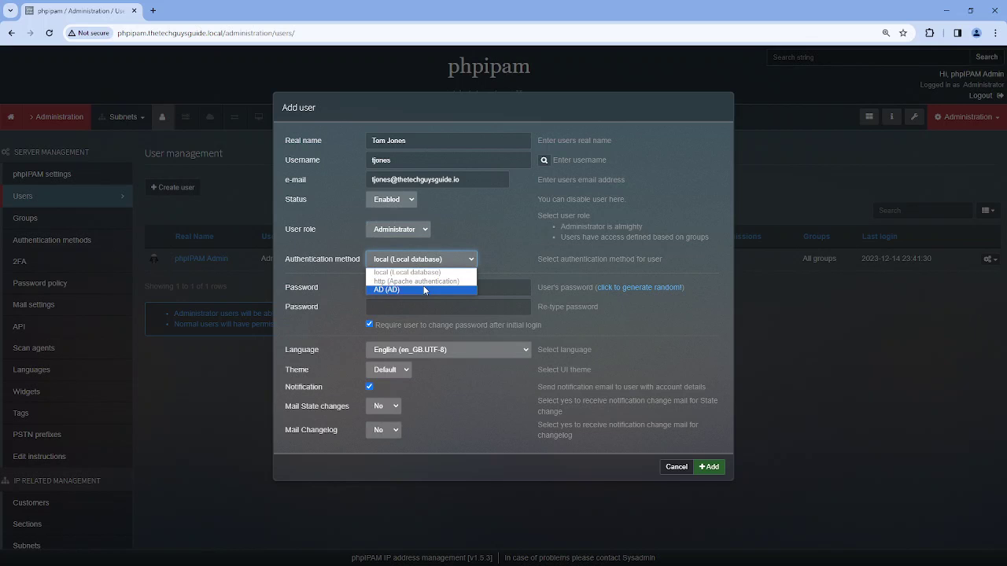
click(424, 290)
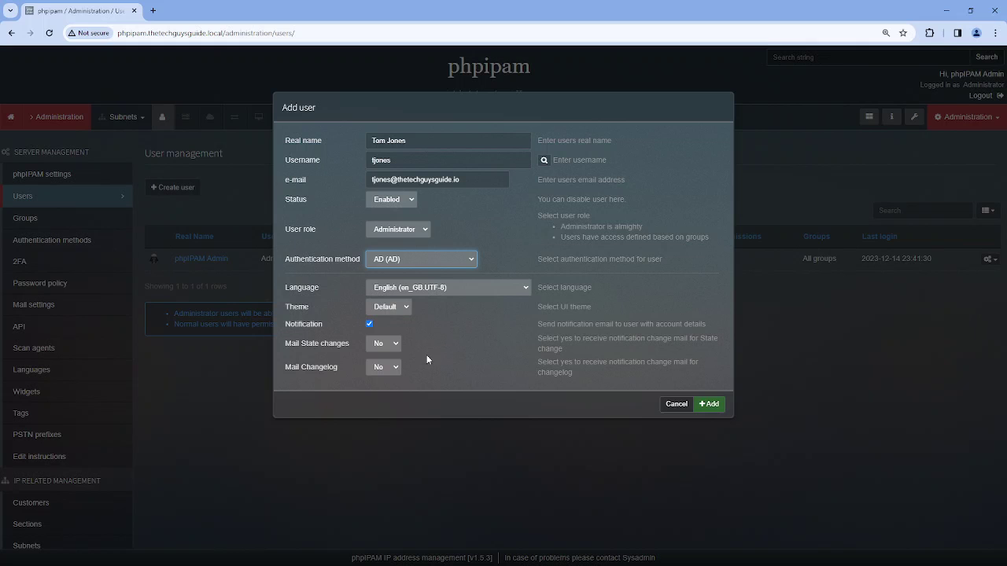
click(710, 404)
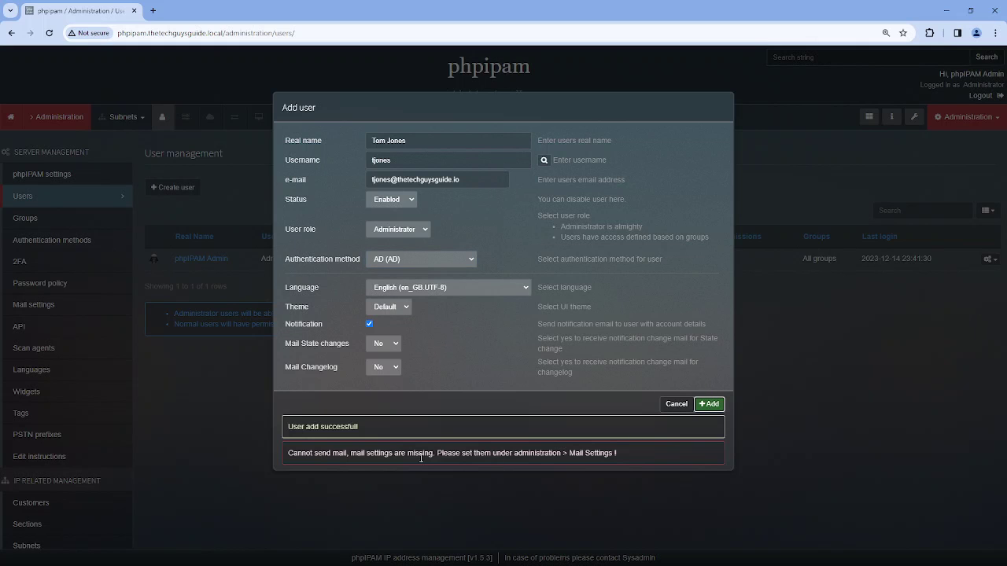
click(676, 405)
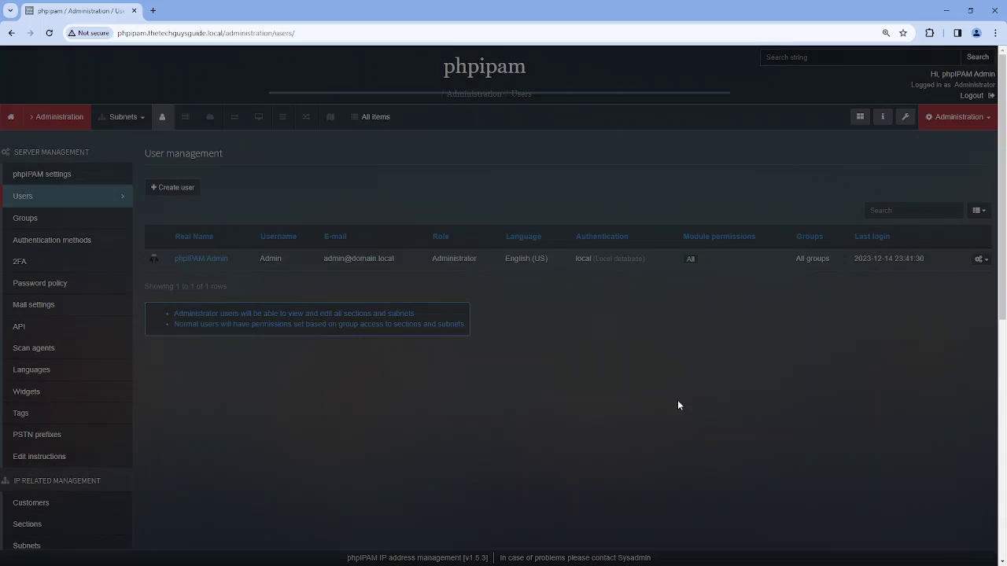
Refresh the user list, then open phpIPAM's login page in a new Chrome incognito window
click(23, 197)
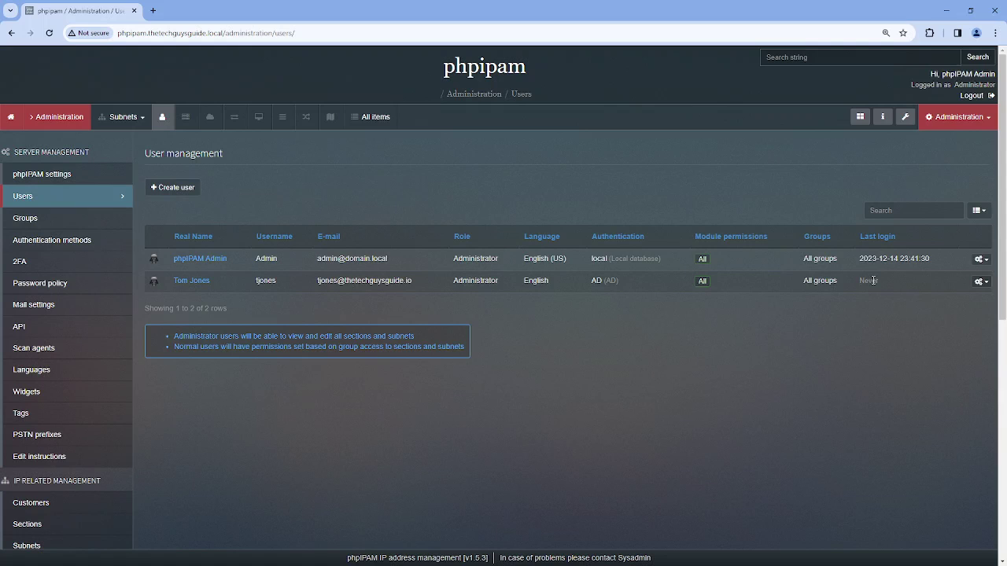
click(995, 33)
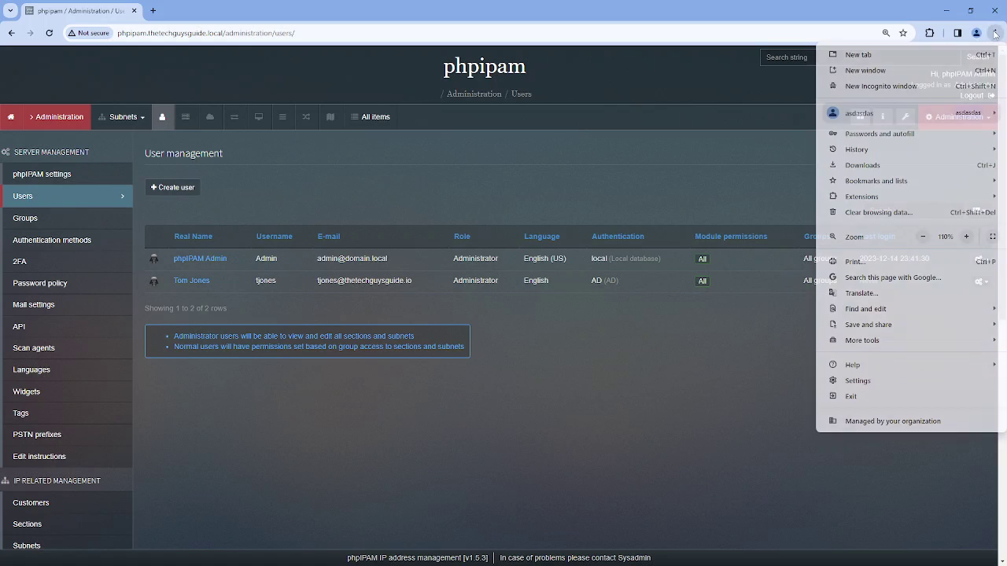
click(871, 86)
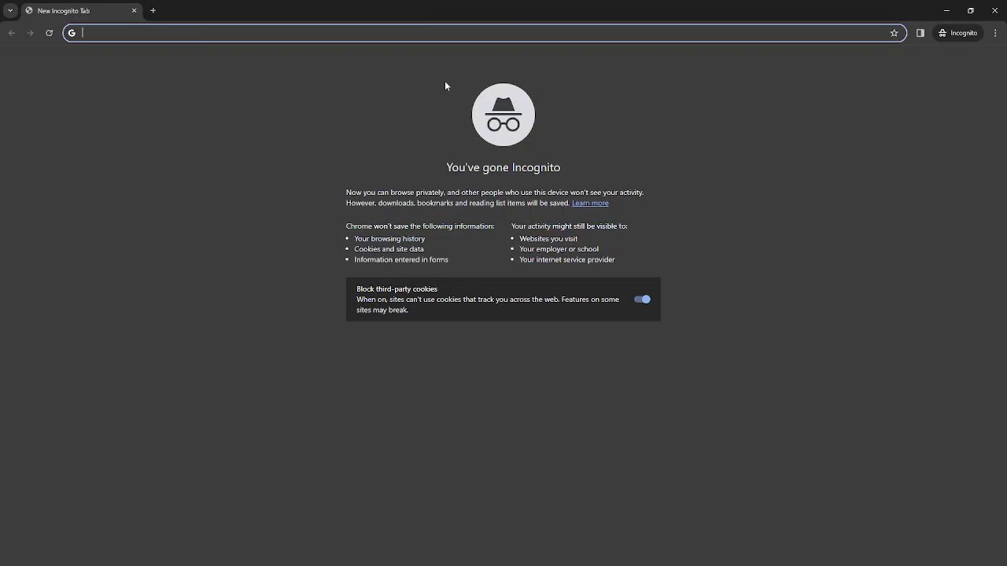
text(the)
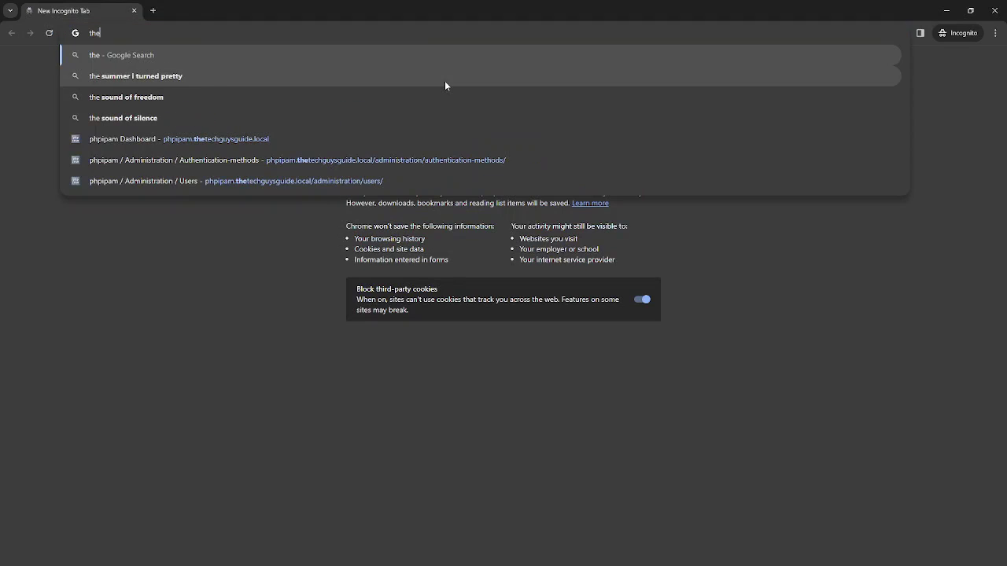
click(330, 139)
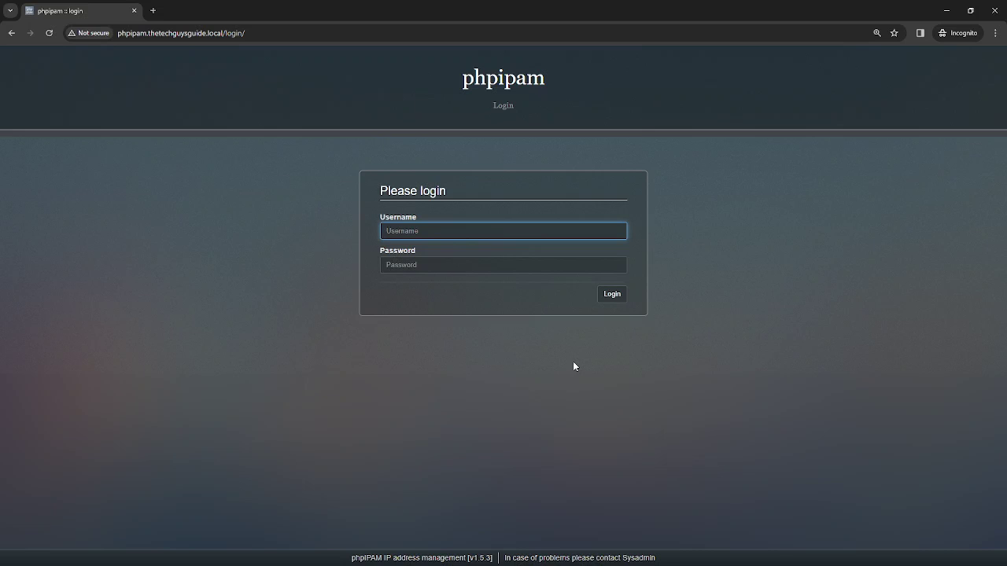
key(Tab)
text(********)
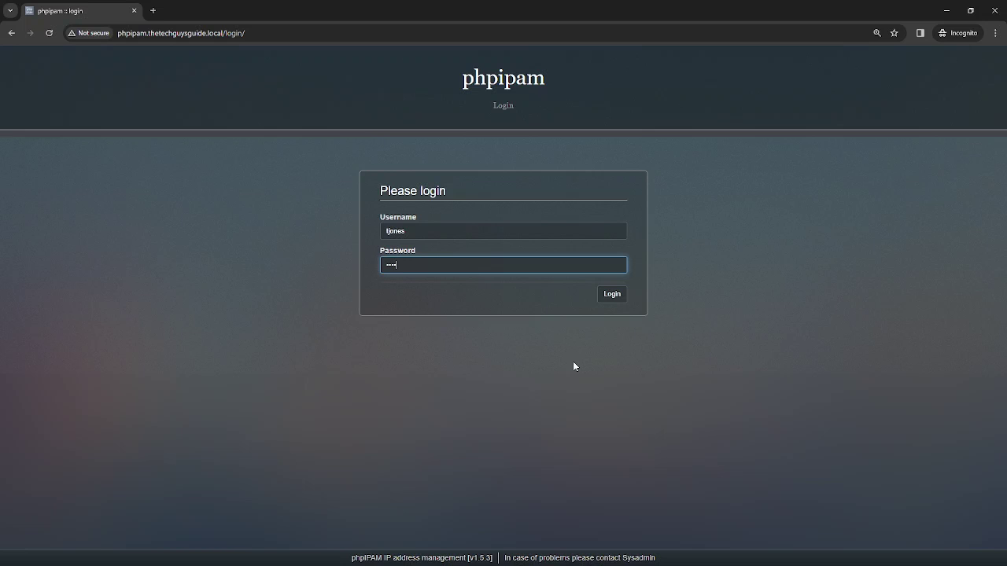
text(*)
key(Return)
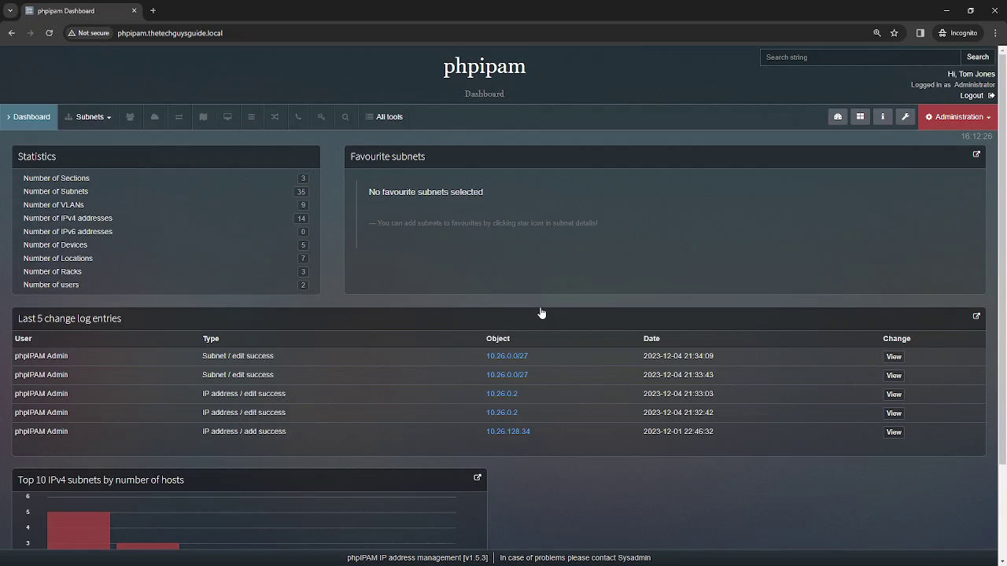
click(974, 117)
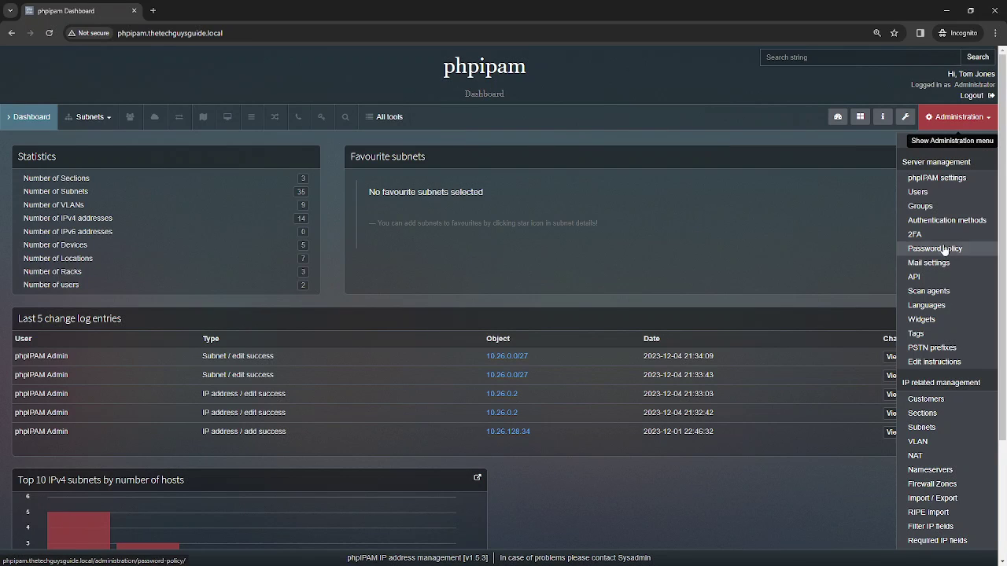
click(936, 197)
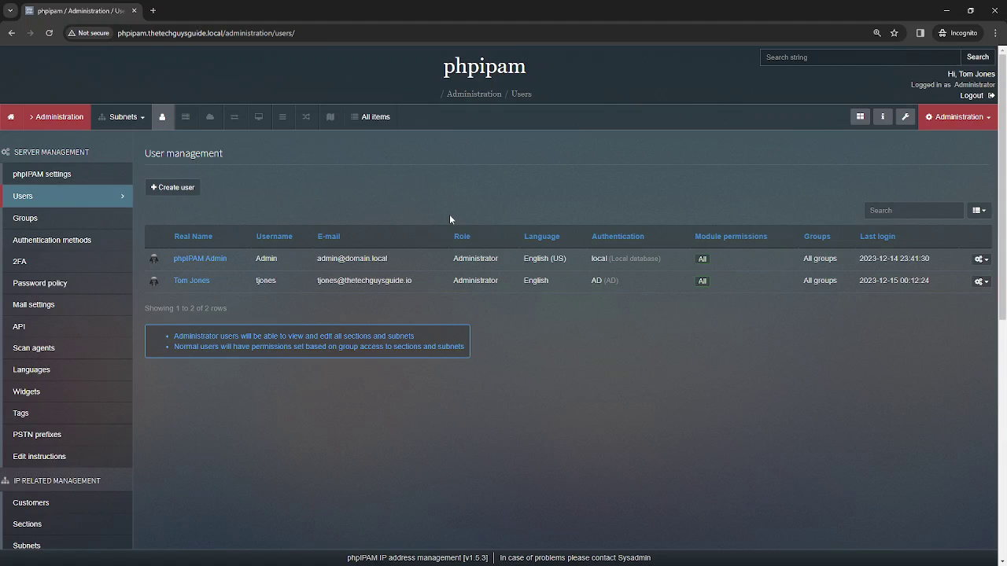
Open Administration > Authentication methods and edit the AD entry to view its 10.25.70.37, port 636 settings
click(959, 117)
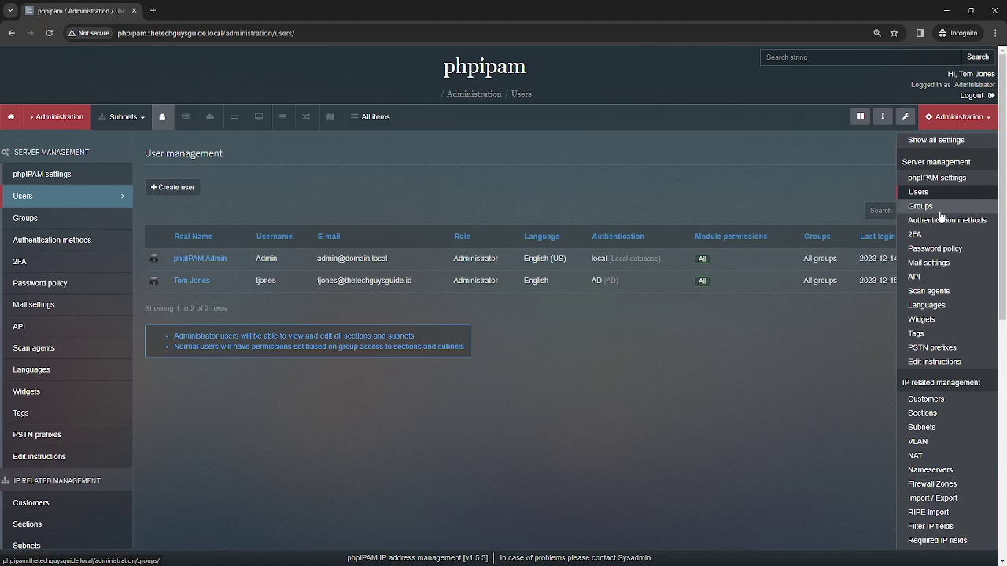
click(939, 218)
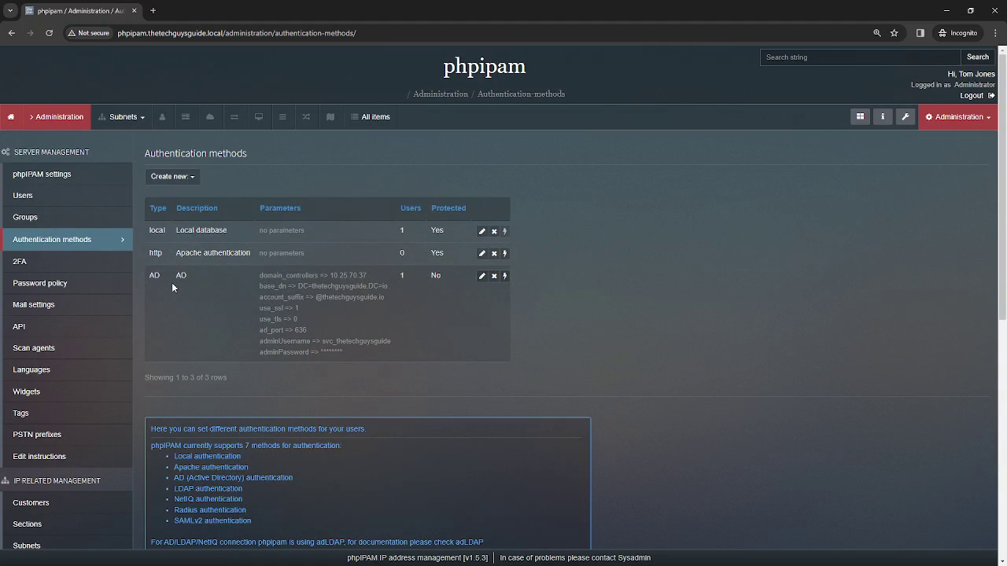
click(482, 275)
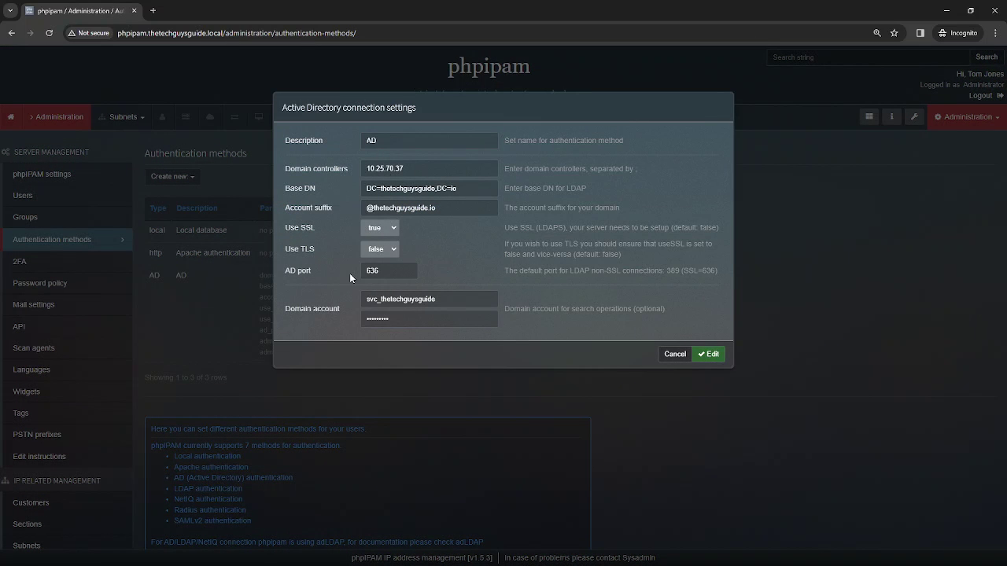
Cancel the Active Directory connection settings dialog without saving changes
click(675, 355)
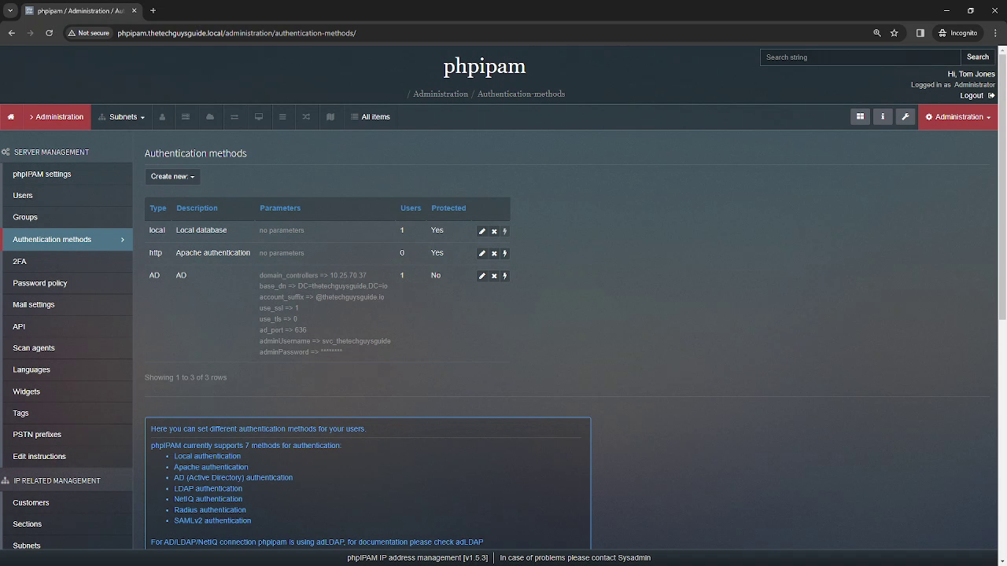